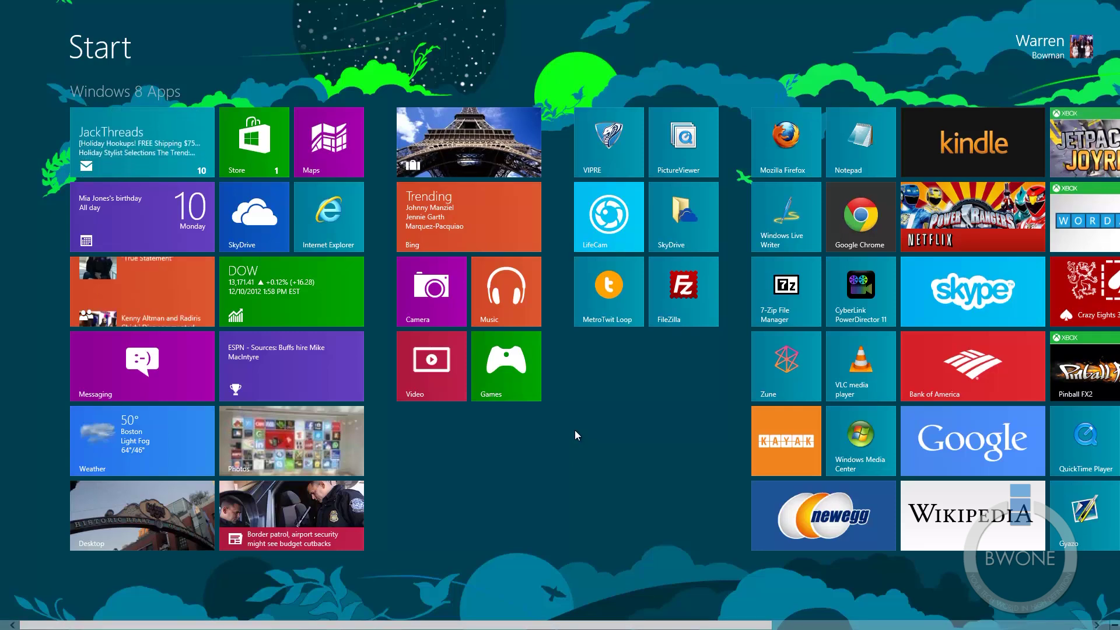
# Step: Search the Start screen for 'windows 7'
pyautogui.write('windows 7')
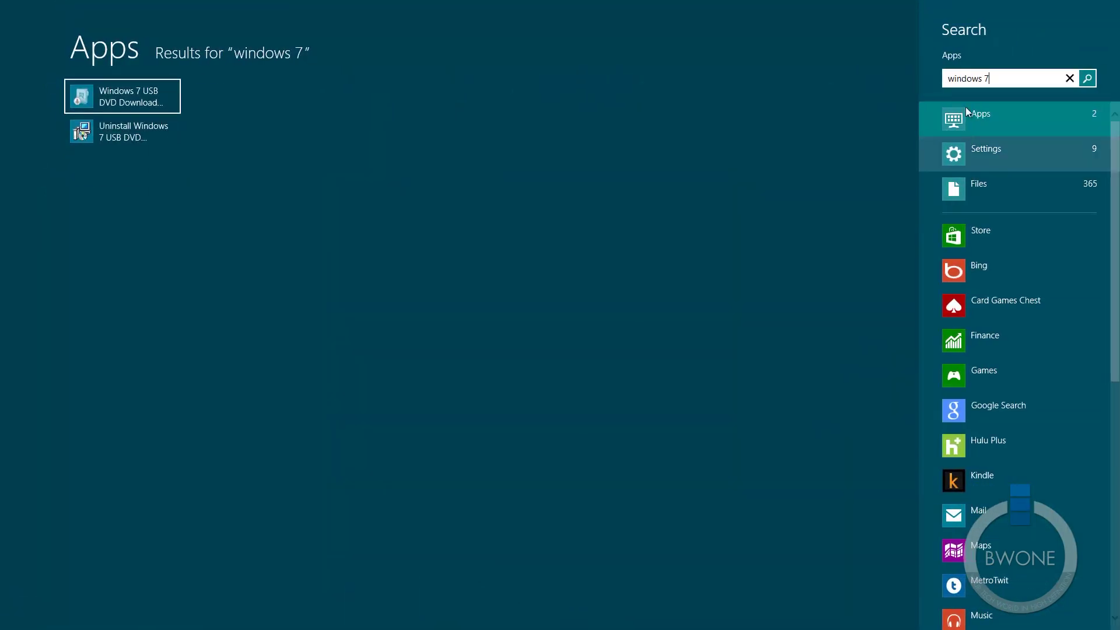
# Step: Filter the 'windows 7' results to Settings and launch Windows 7 File Recovery
pyautogui.click(989, 150)
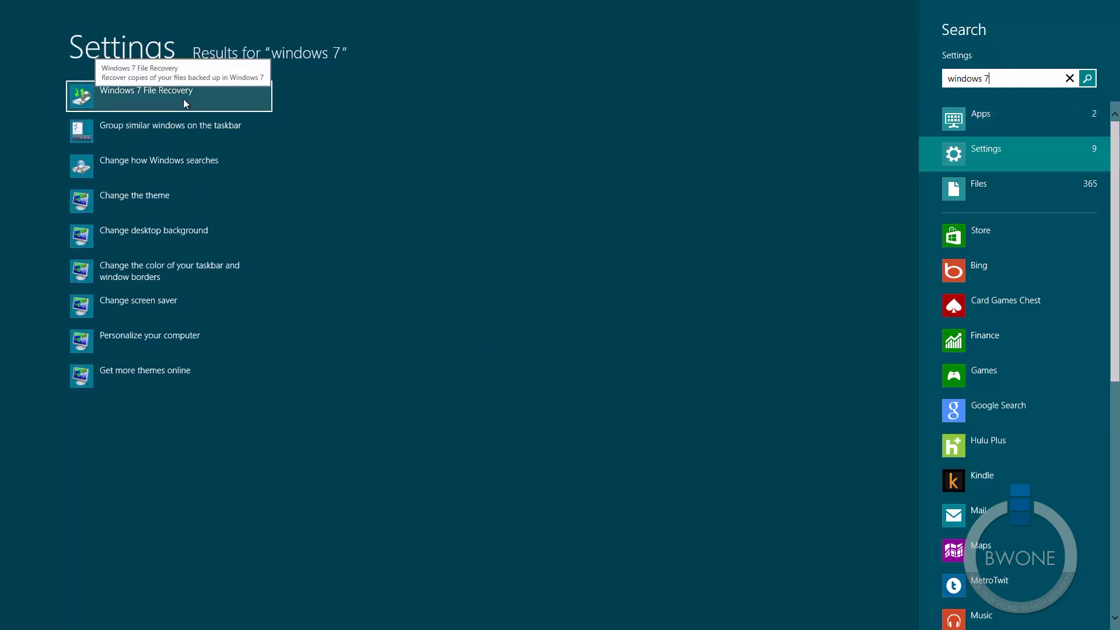
pyautogui.click(186, 104)
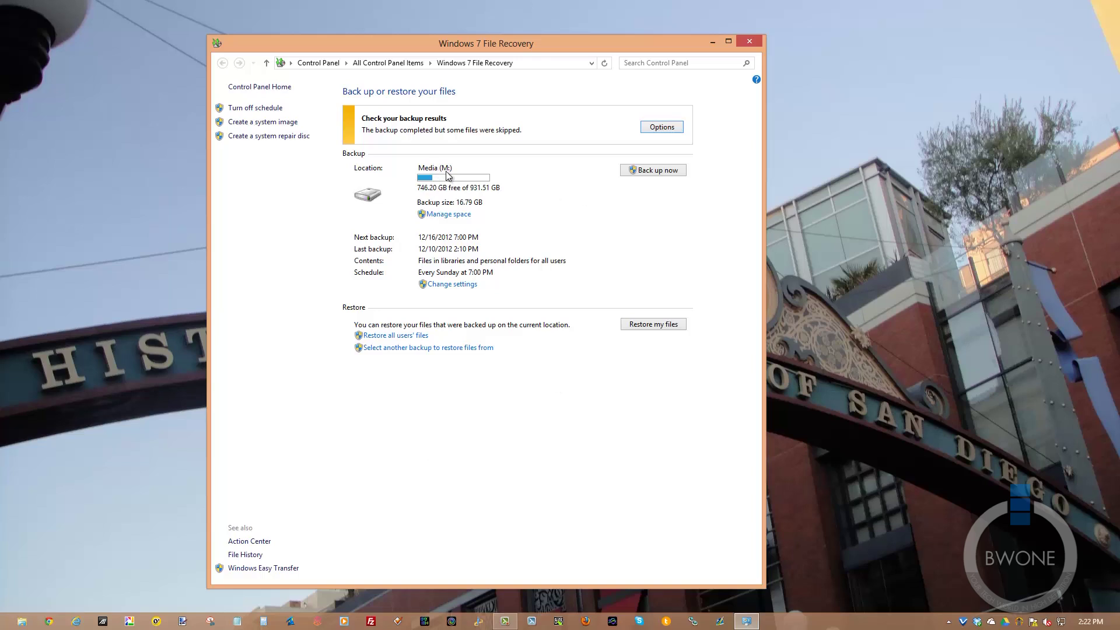
# Step: Change backup settings, keeping Media (M:) as destination and choosing 'Let me choose' for contents
pyautogui.click(478, 284)
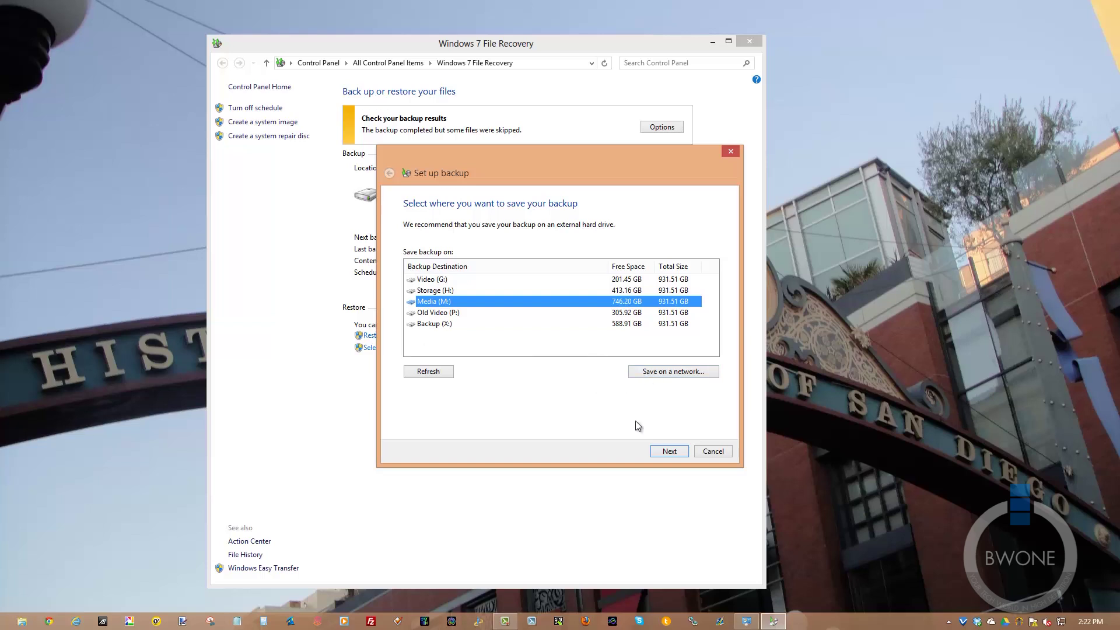
pyautogui.click(669, 453)
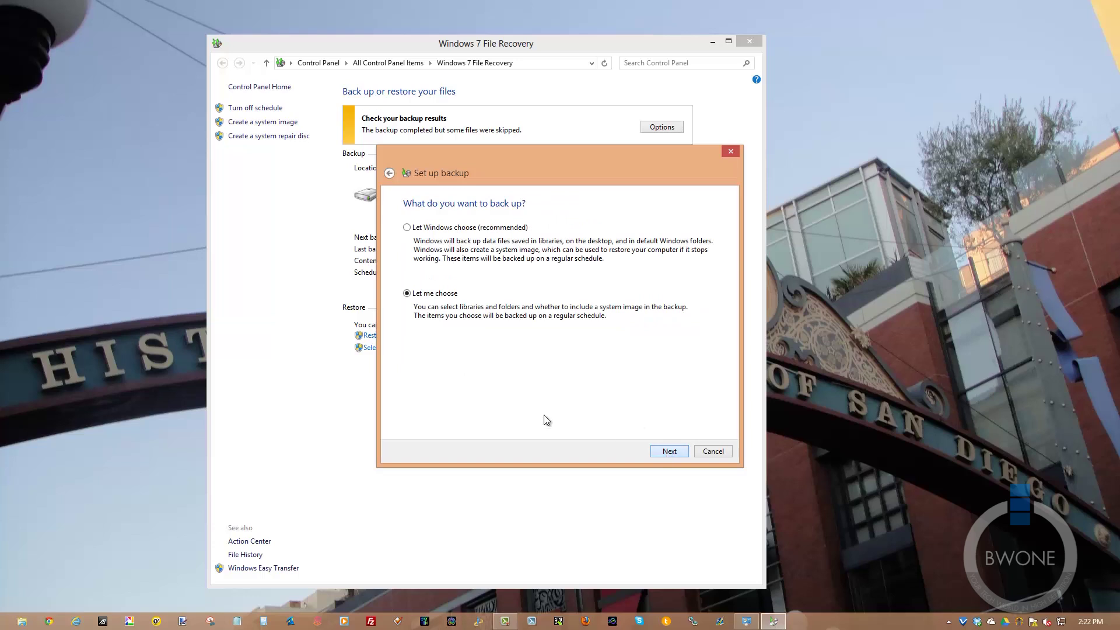
pyautogui.click(438, 229)
pyautogui.click(434, 293)
# Step: Tick the Intel, NVIDIA and PerfLogs folders under Local Disk (C:), then cancel the backup setup
pyautogui.click(654, 454)
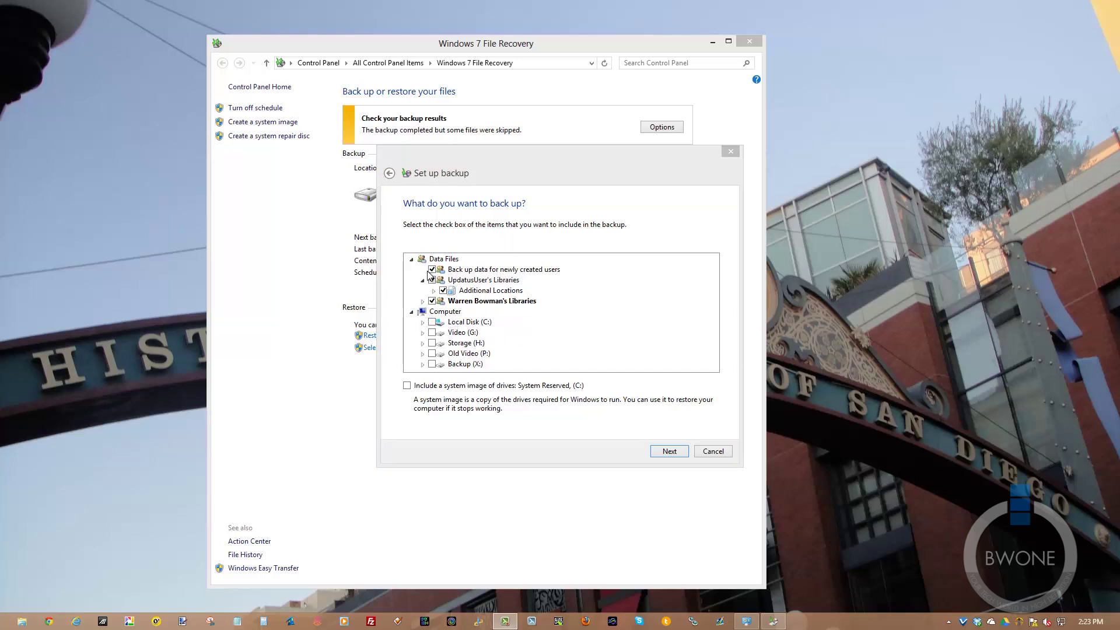
pyautogui.click(422, 322)
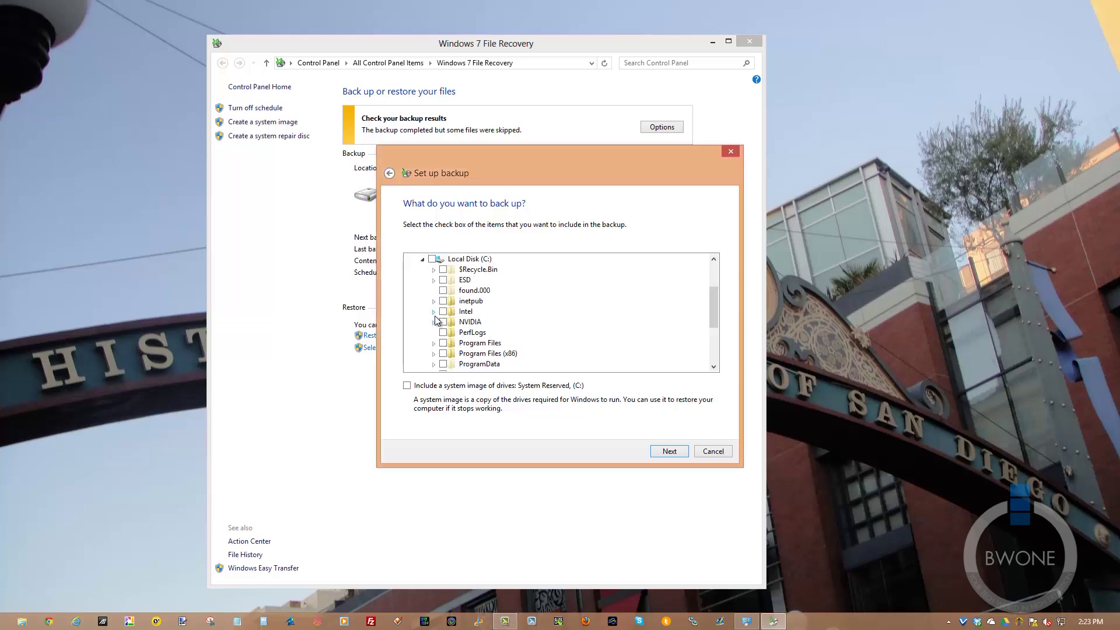
pyautogui.click(442, 312)
pyautogui.click(444, 322)
pyautogui.click(443, 332)
pyautogui.click(713, 451)
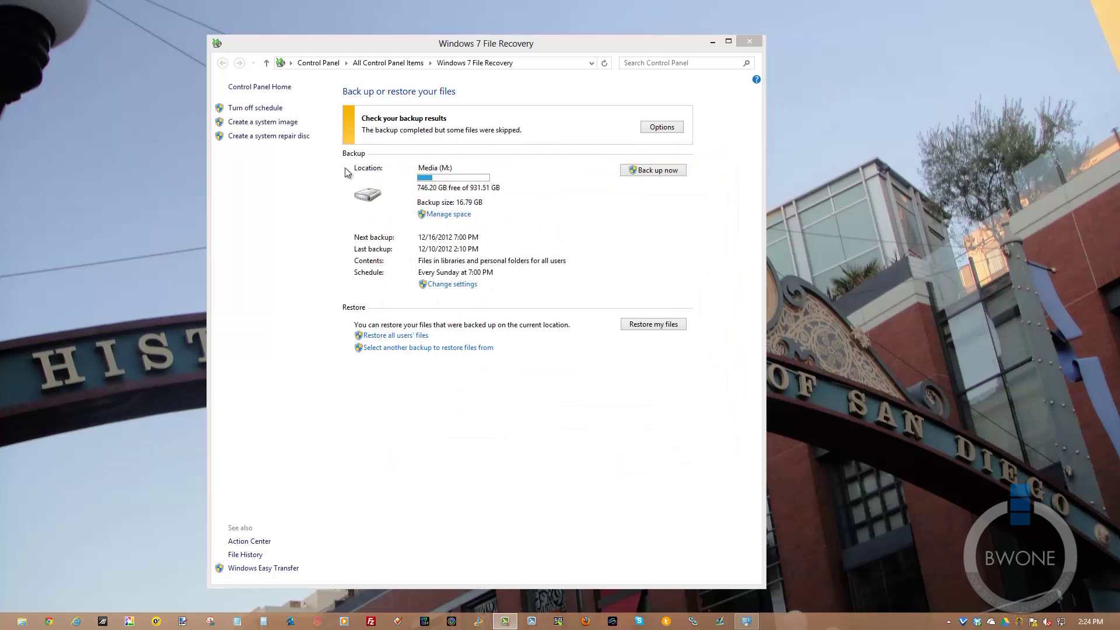
# Step: View the Troubleshooting Options for the skipped-files warning, then close them
pyautogui.click(650, 129)
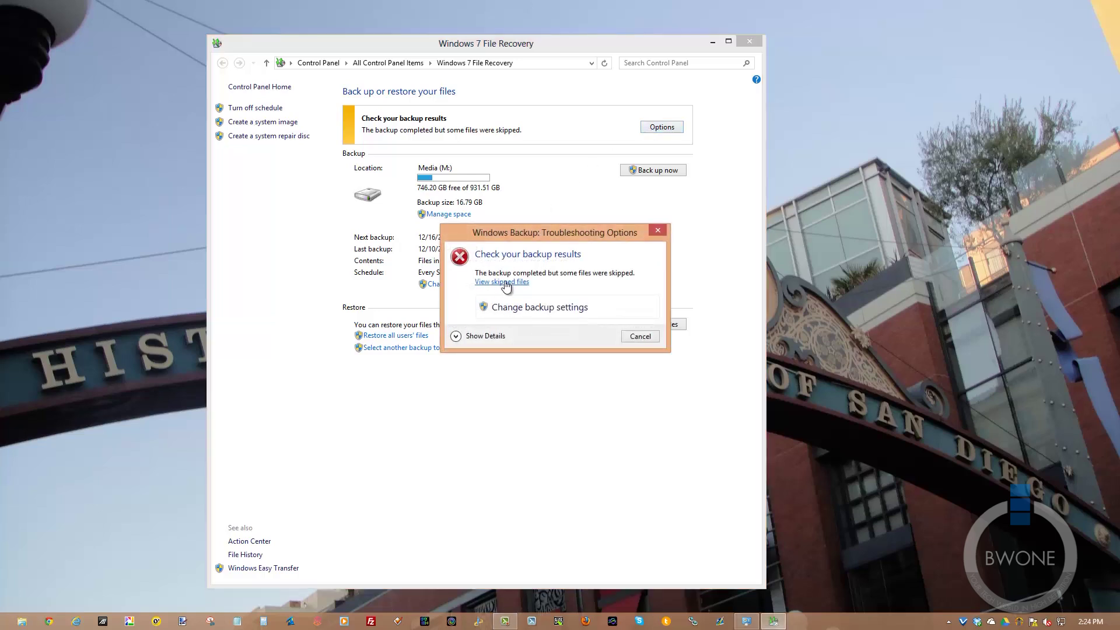
pyautogui.click(659, 233)
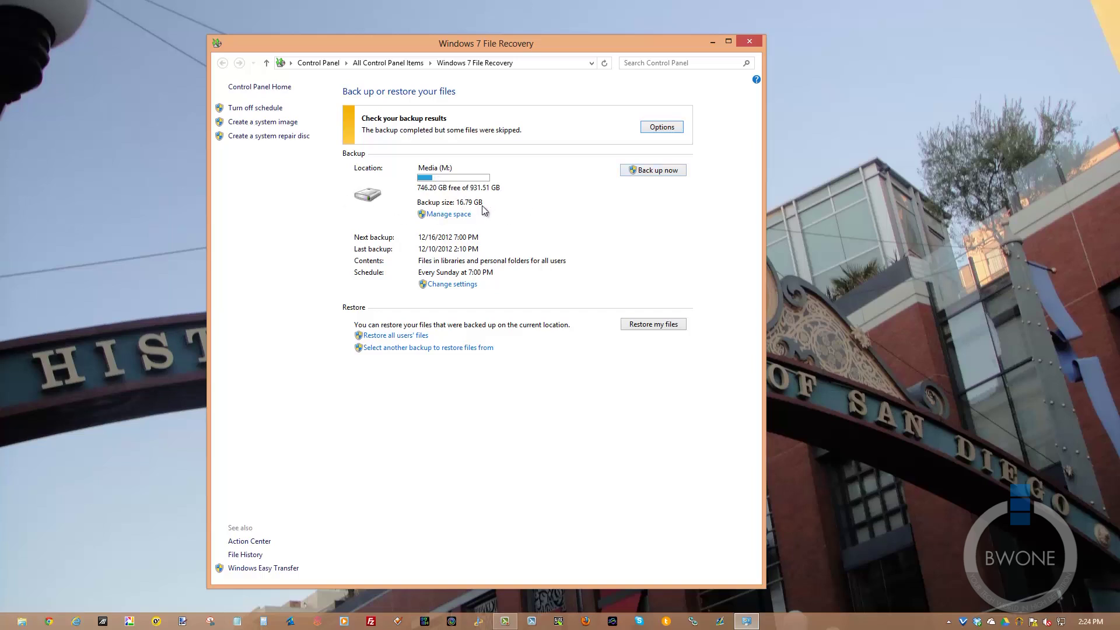
pyautogui.click(459, 219)
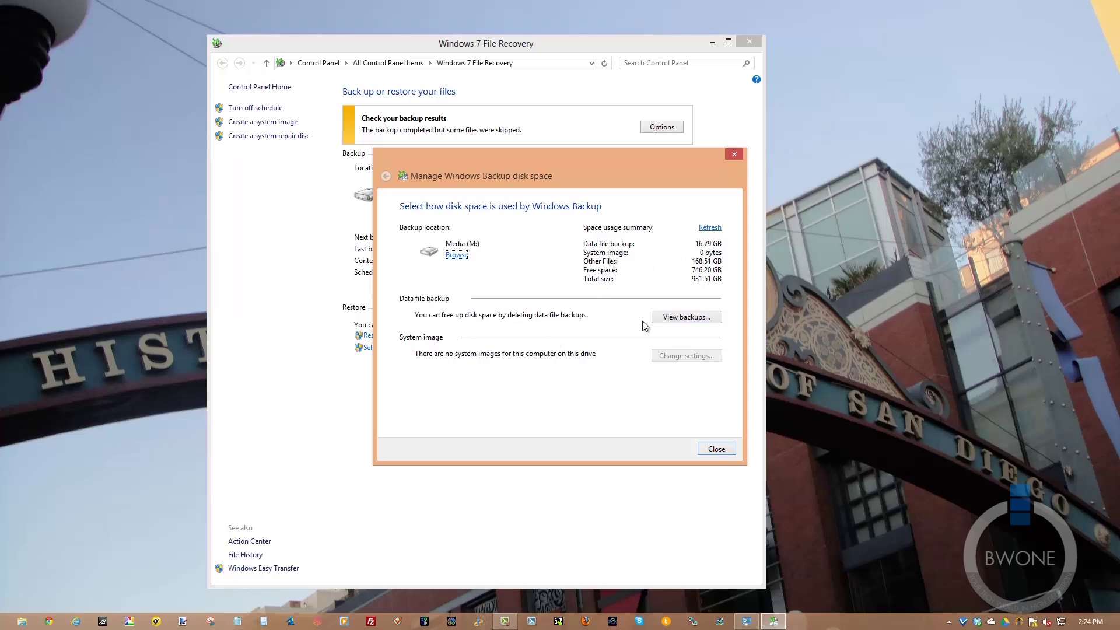
pyautogui.click(688, 317)
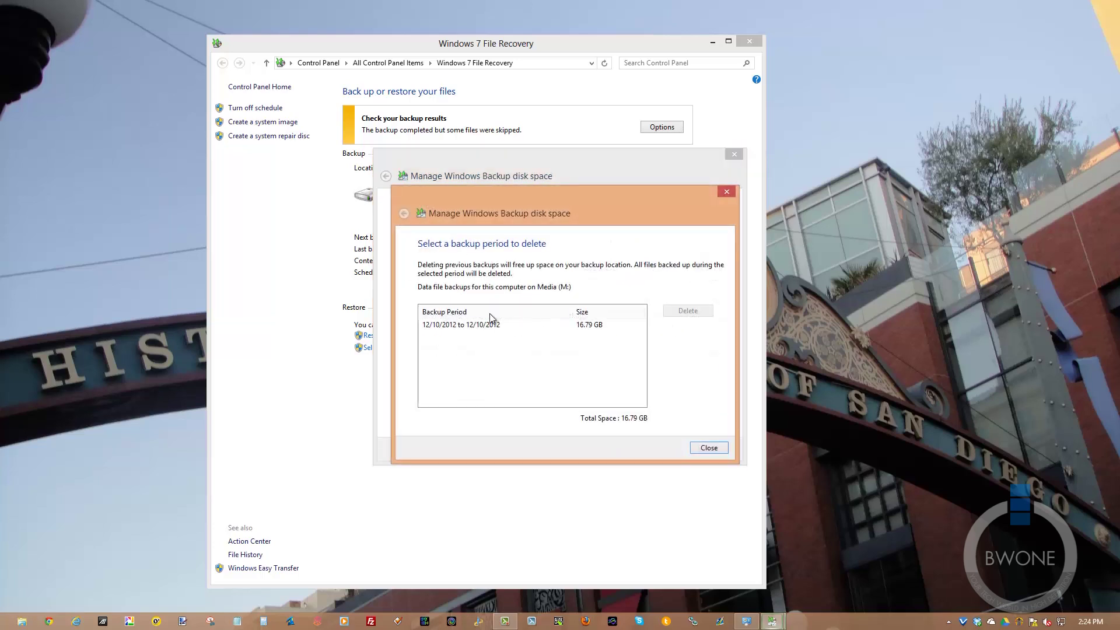
pyautogui.click(708, 450)
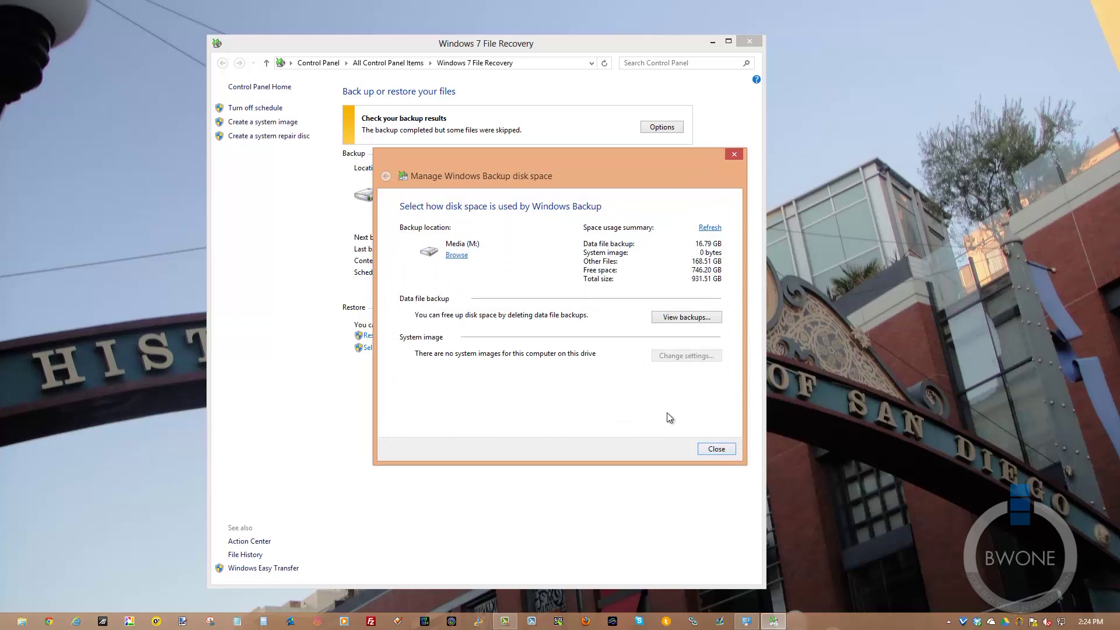
pyautogui.click(717, 448)
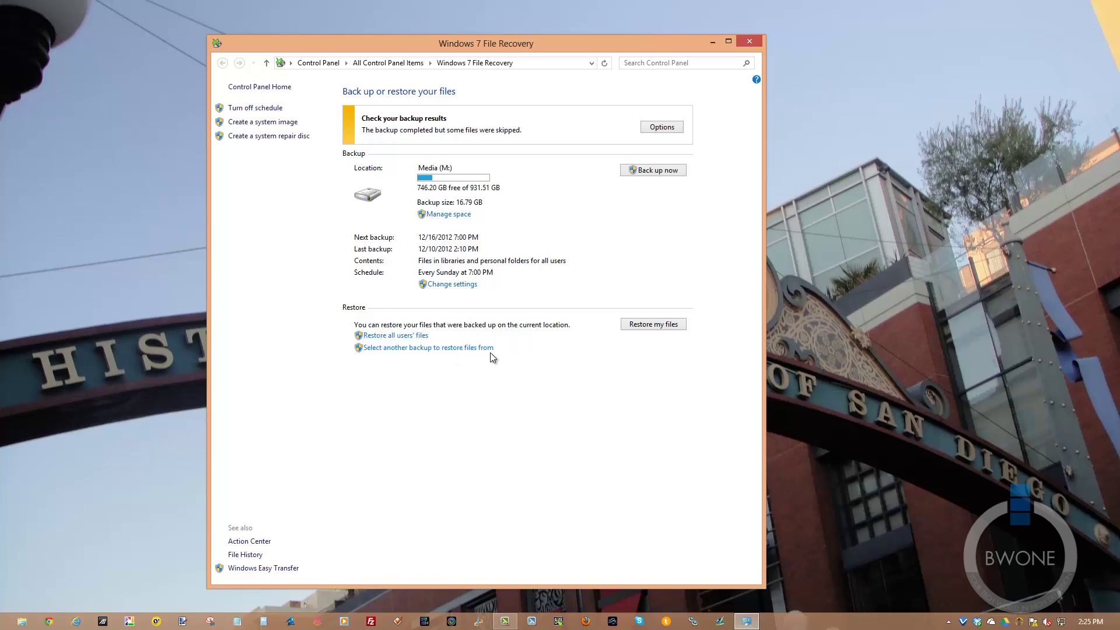
# Step: Start a file restore and look through the backup date, file and folder browsing options
pyautogui.click(652, 331)
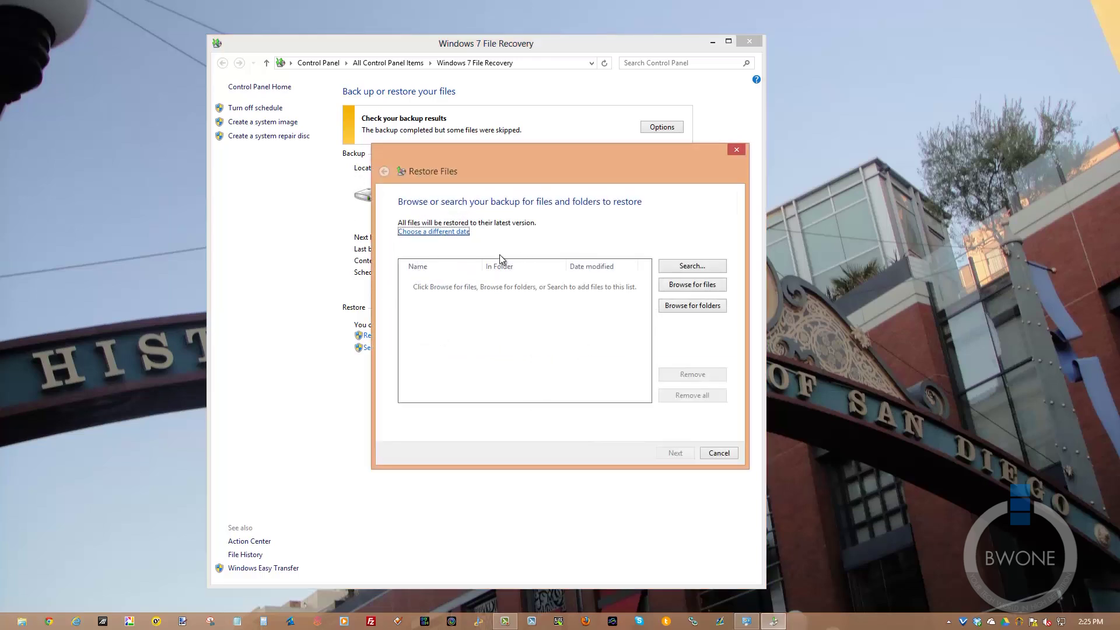
pyautogui.click(466, 233)
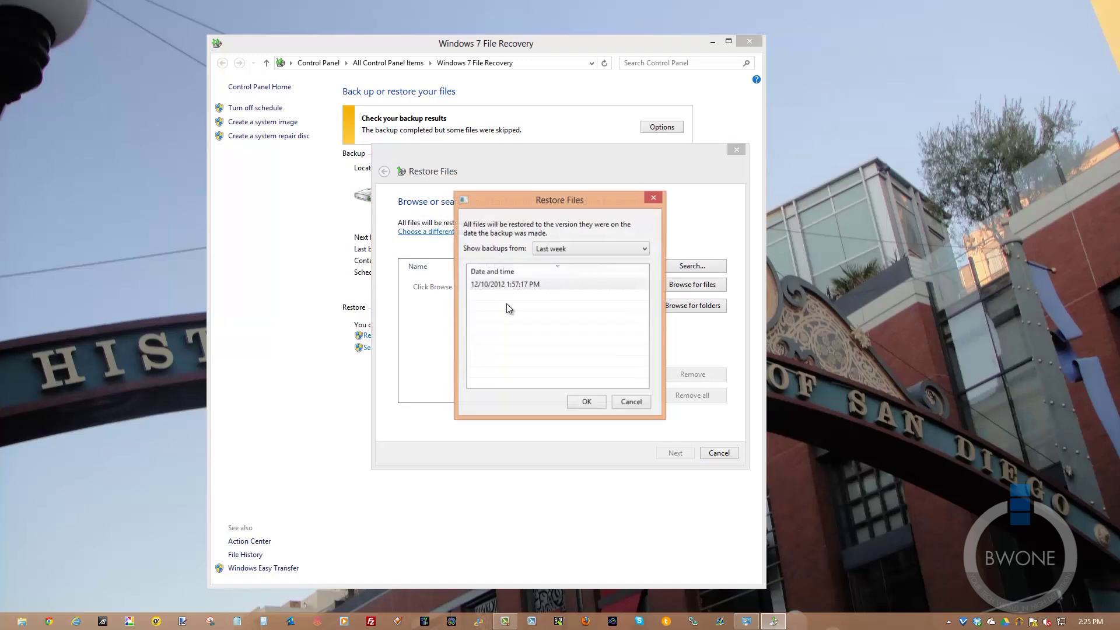
pyautogui.click(630, 400)
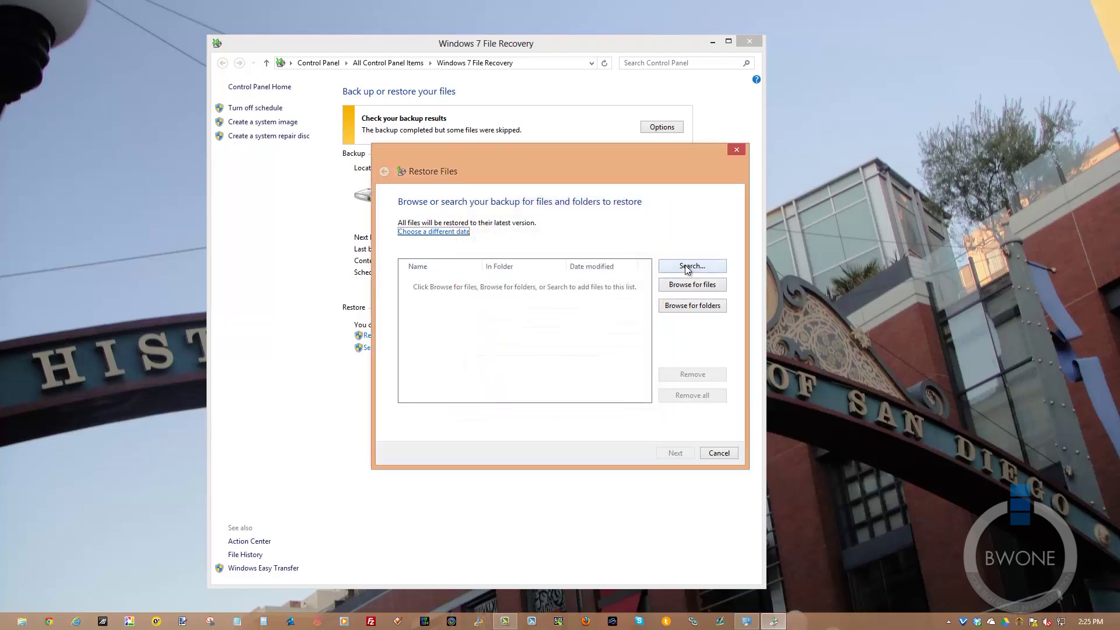
pyautogui.click(693, 285)
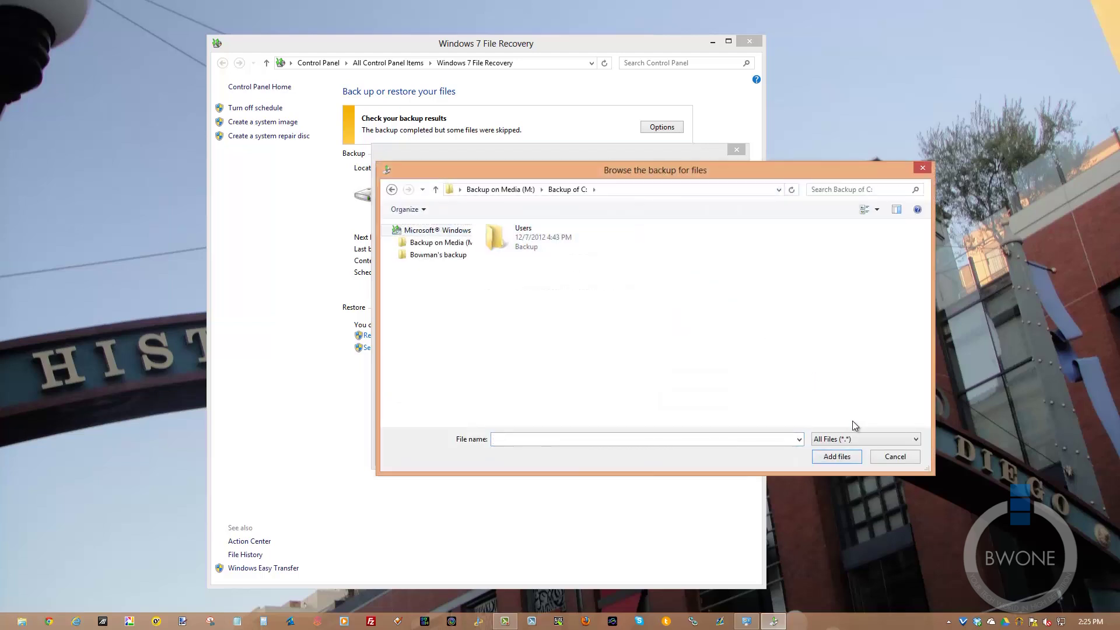
pyautogui.click(895, 459)
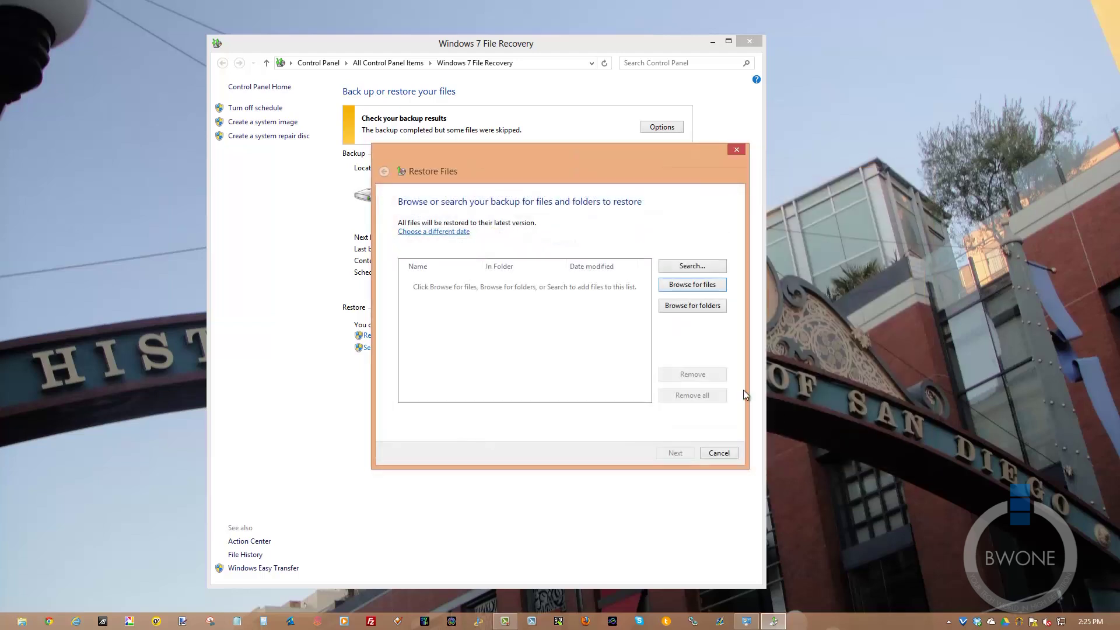
pyautogui.click(696, 311)
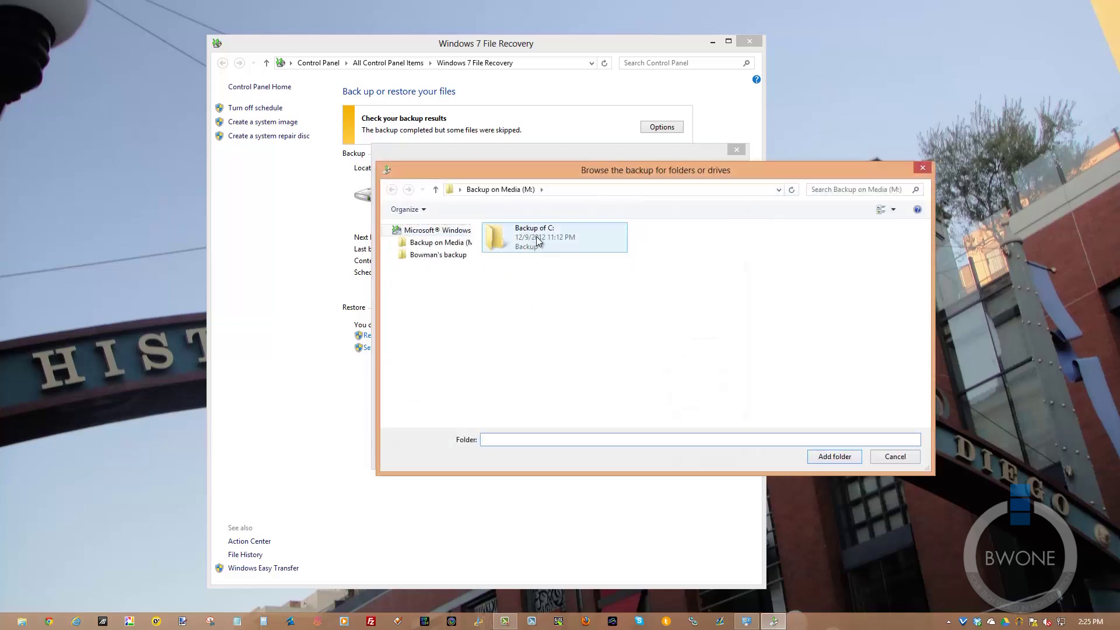
pyautogui.click(538, 241)
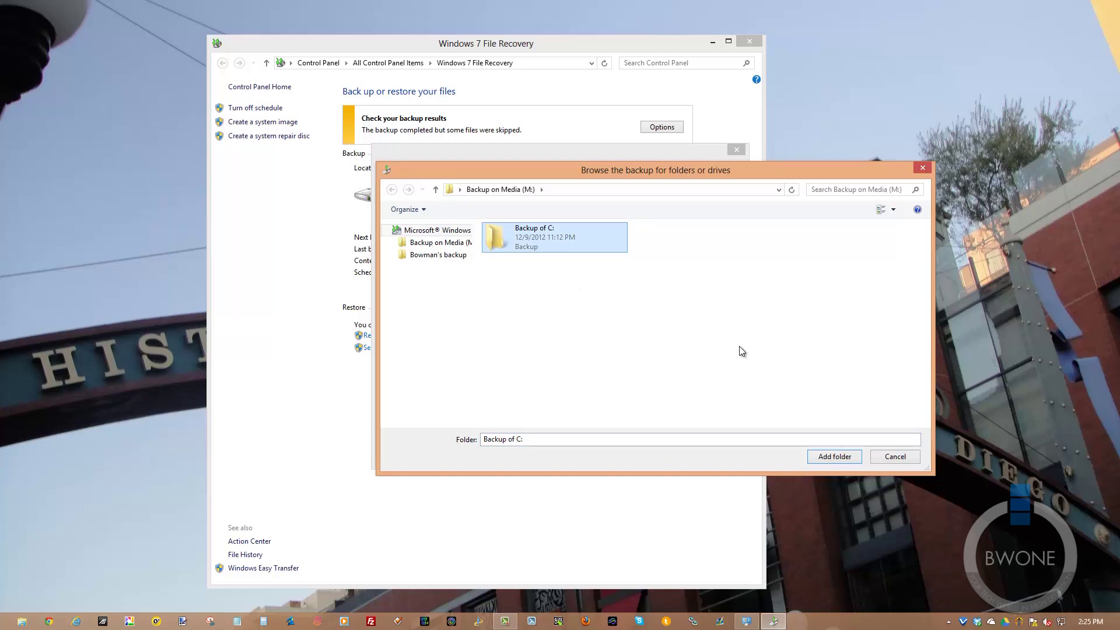
pyautogui.click(895, 458)
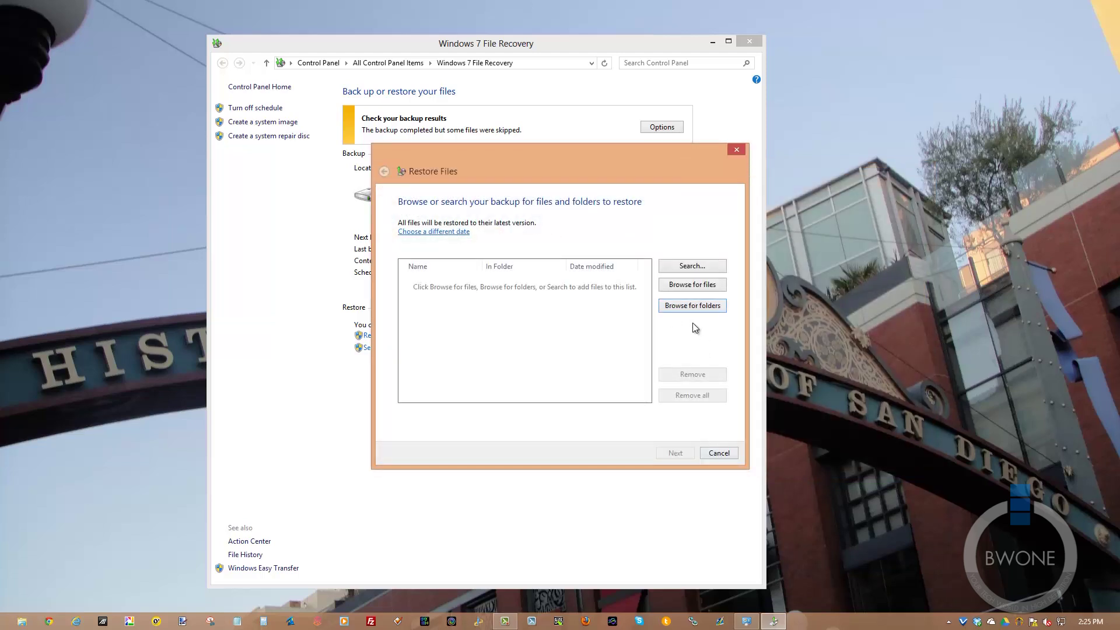
# Step: Browse to Backup of C: > Users > Public and add the Music folder to the restore list
pyautogui.click(700, 306)
pyautogui.doubleClick(513, 237)
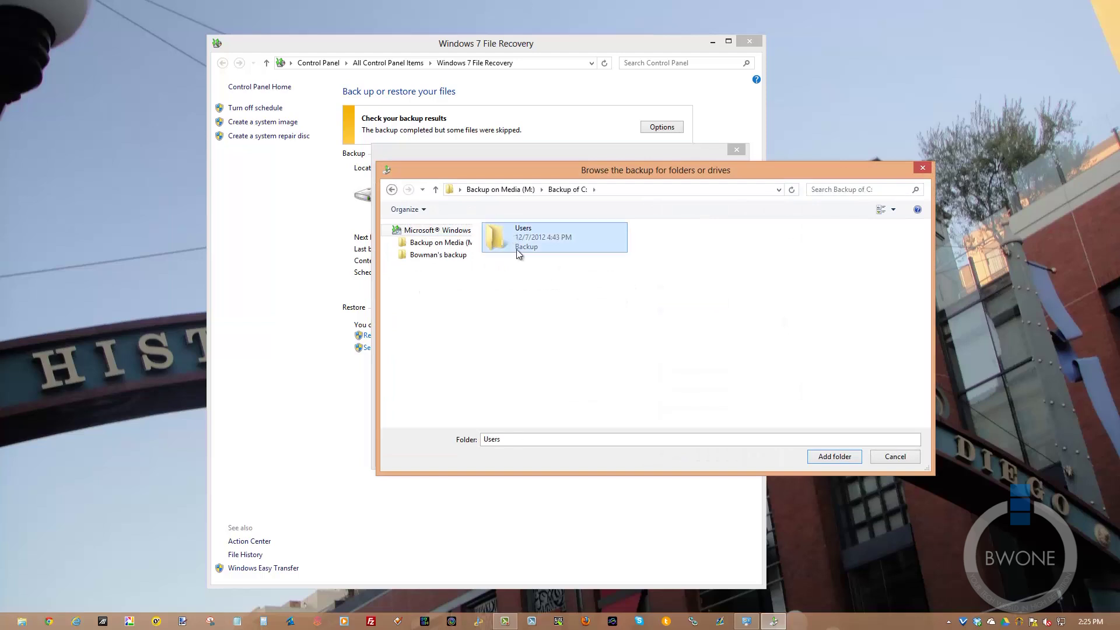
pyautogui.doubleClick(533, 243)
pyautogui.doubleClick(672, 243)
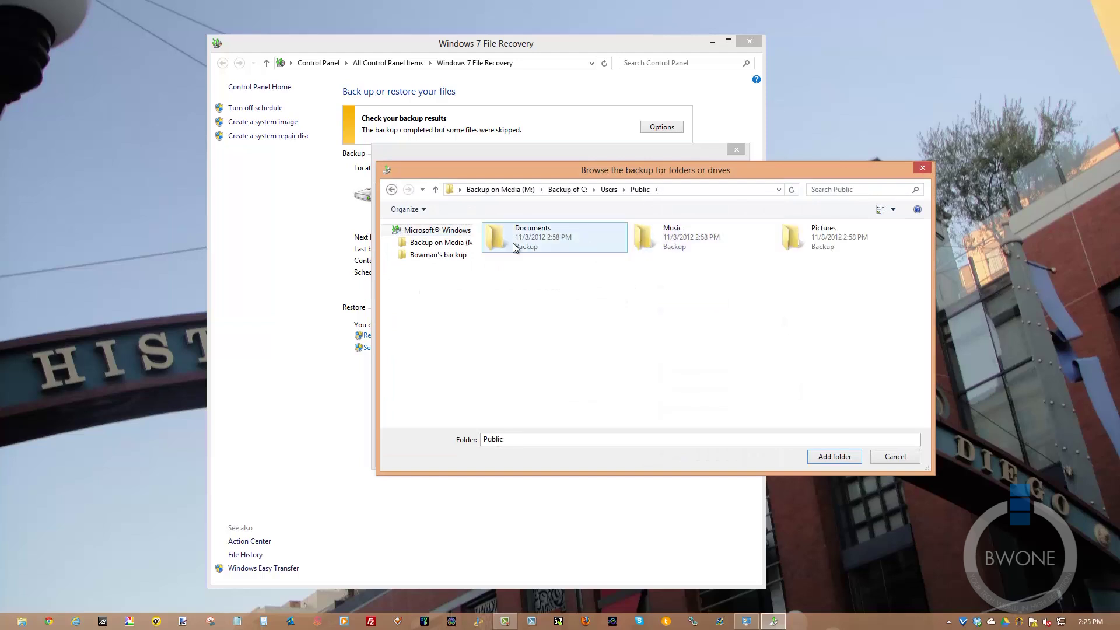
pyautogui.click(672, 243)
pyautogui.click(835, 457)
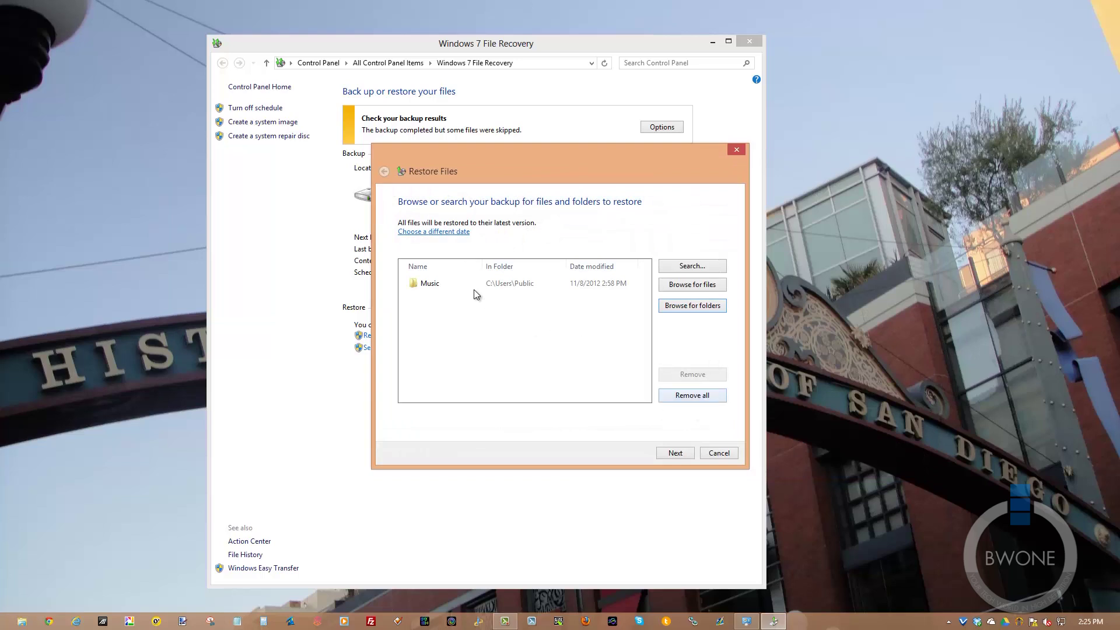
# Step: Restore the Music folder to the user's Desktop folder under C:\Users and finish the wizard
pyautogui.click(674, 455)
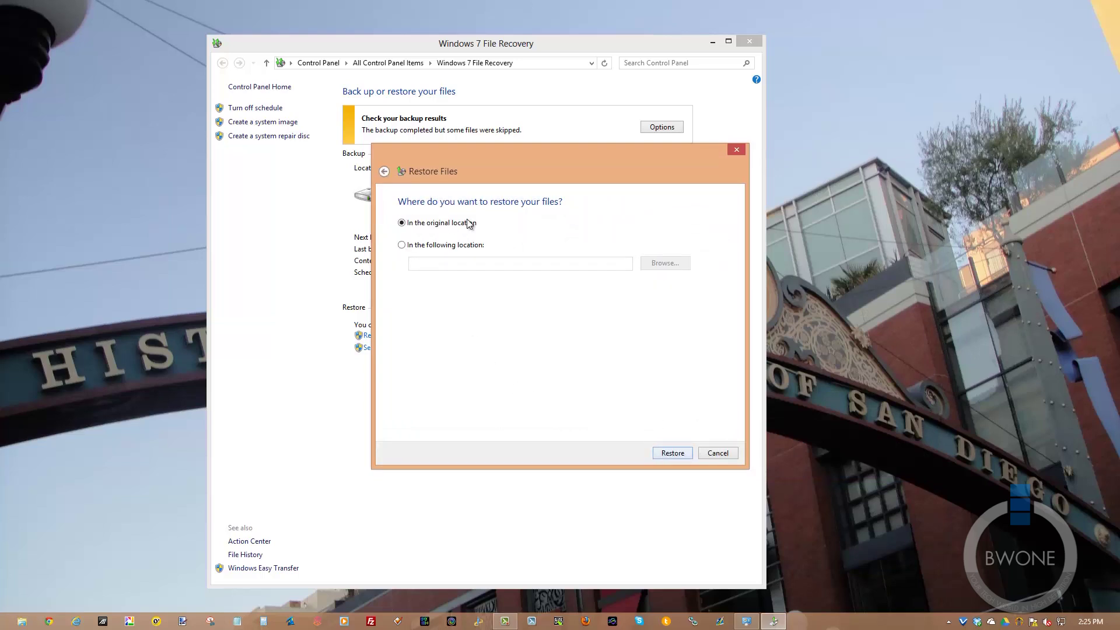
pyautogui.click(439, 247)
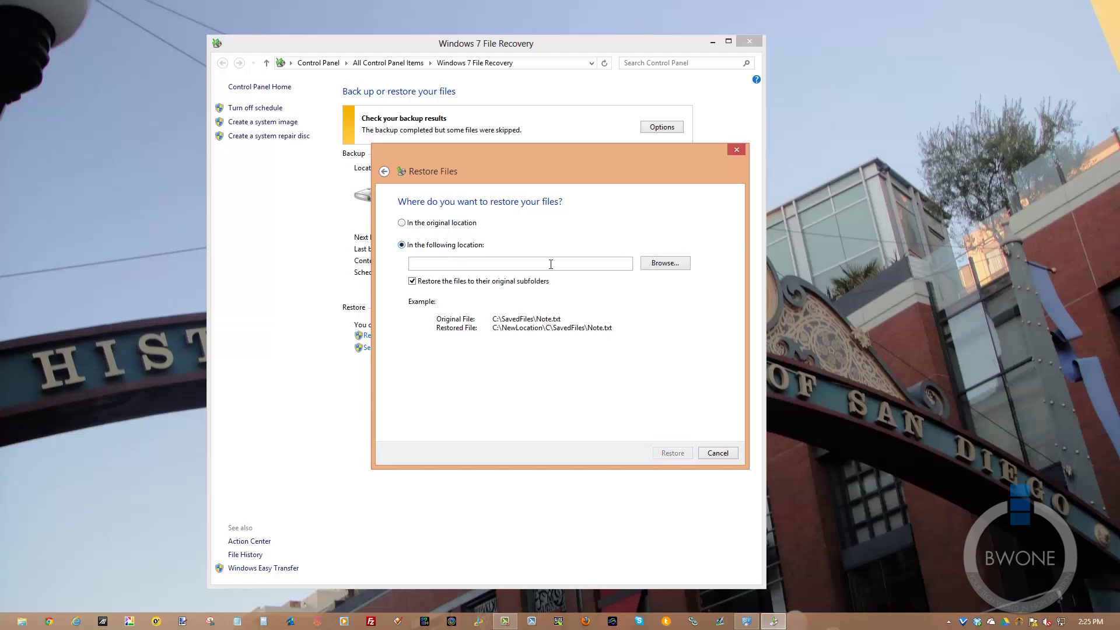
pyautogui.click(670, 263)
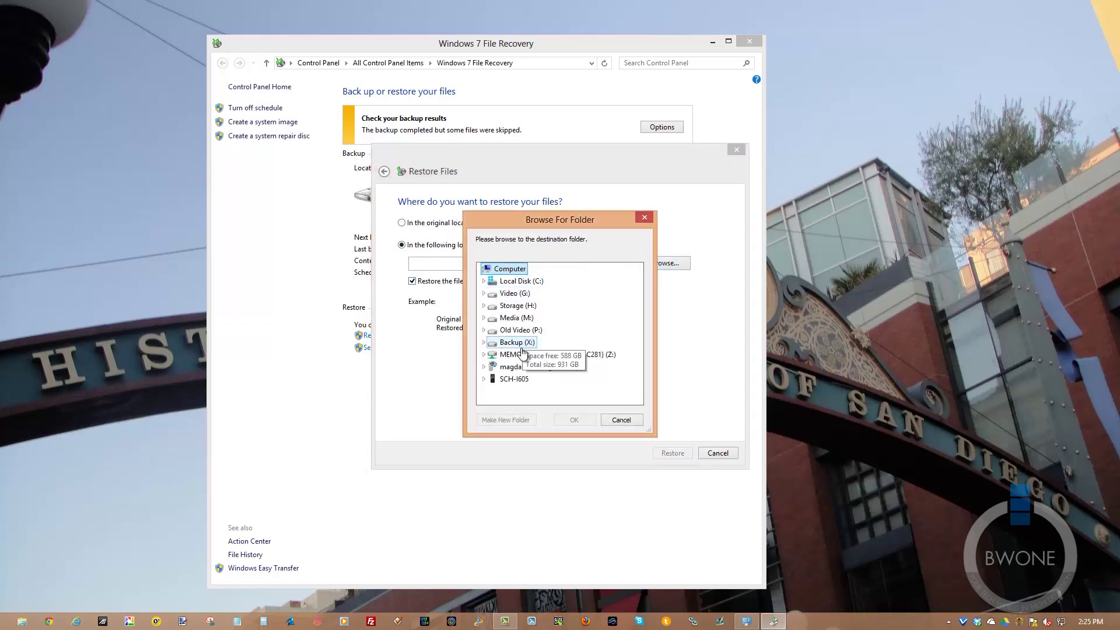
pyautogui.click(484, 280)
pyautogui.scroll(-1, 516, 350)
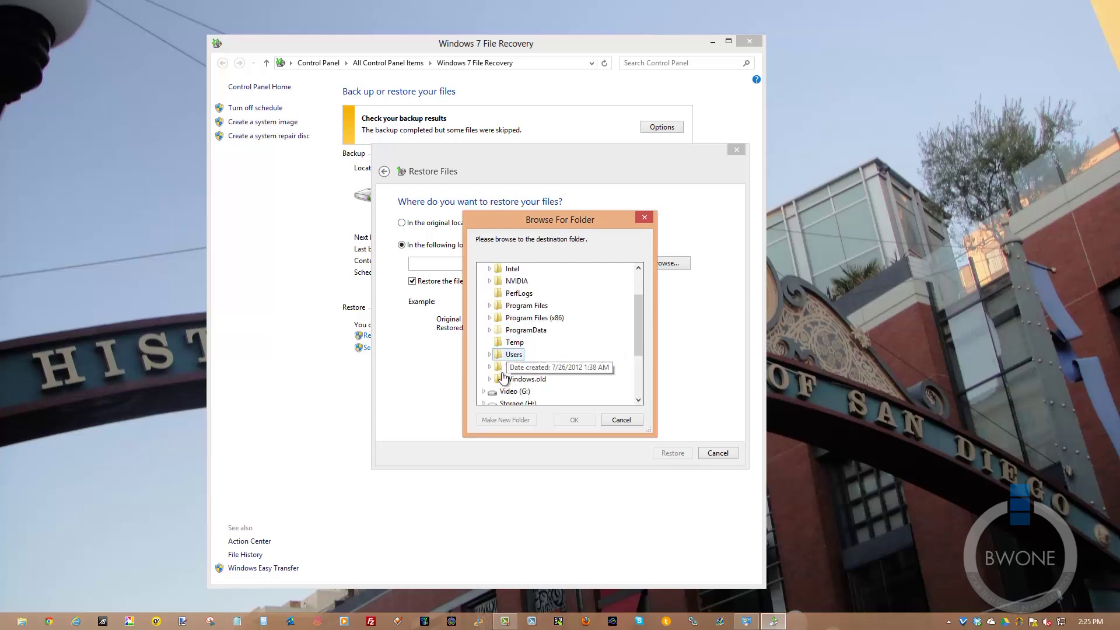
pyautogui.click(489, 354)
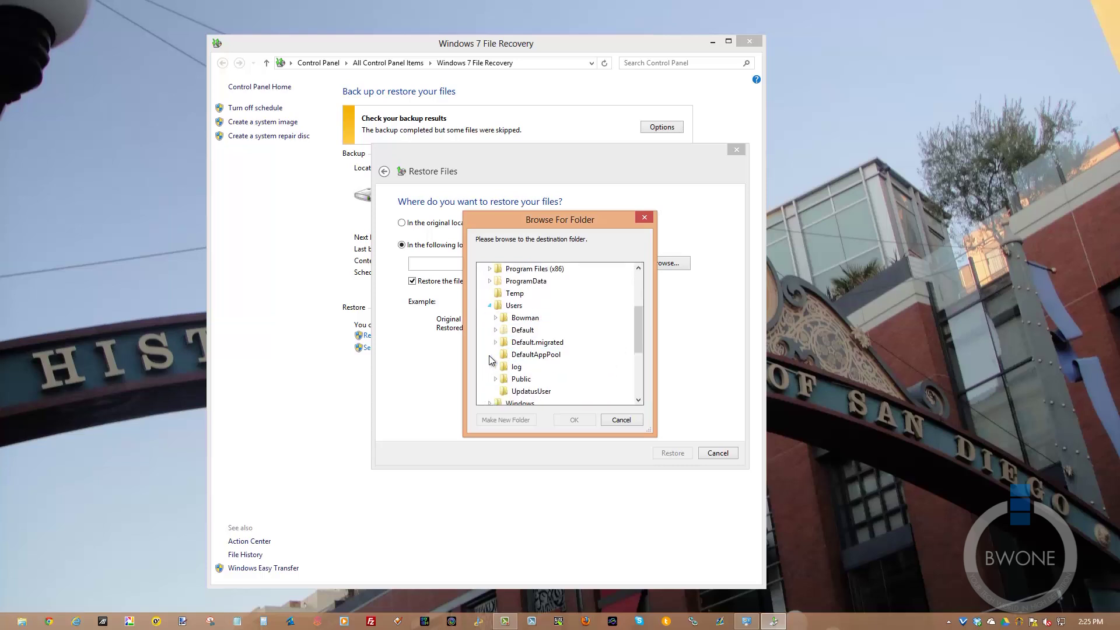
pyautogui.click(495, 317)
pyautogui.click(530, 305)
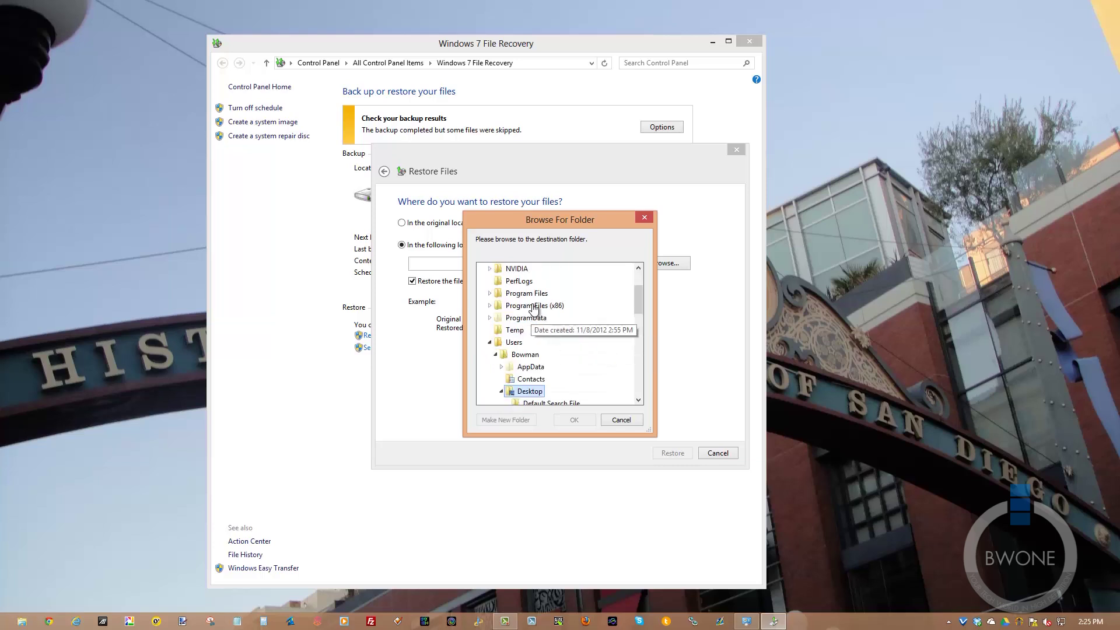
pyautogui.click(573, 419)
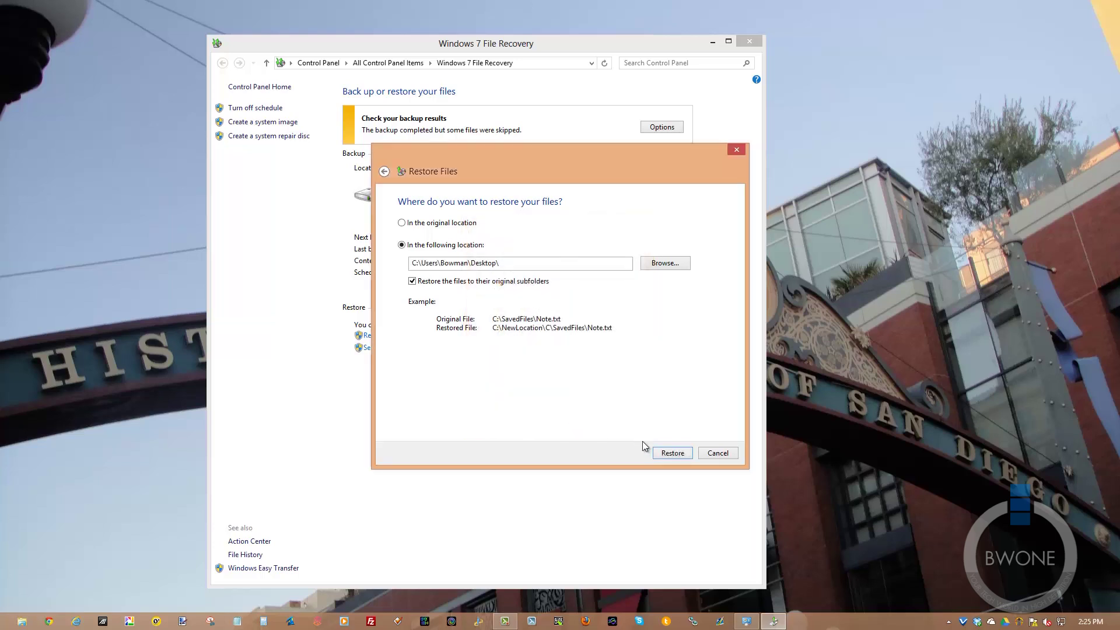
pyautogui.click(671, 453)
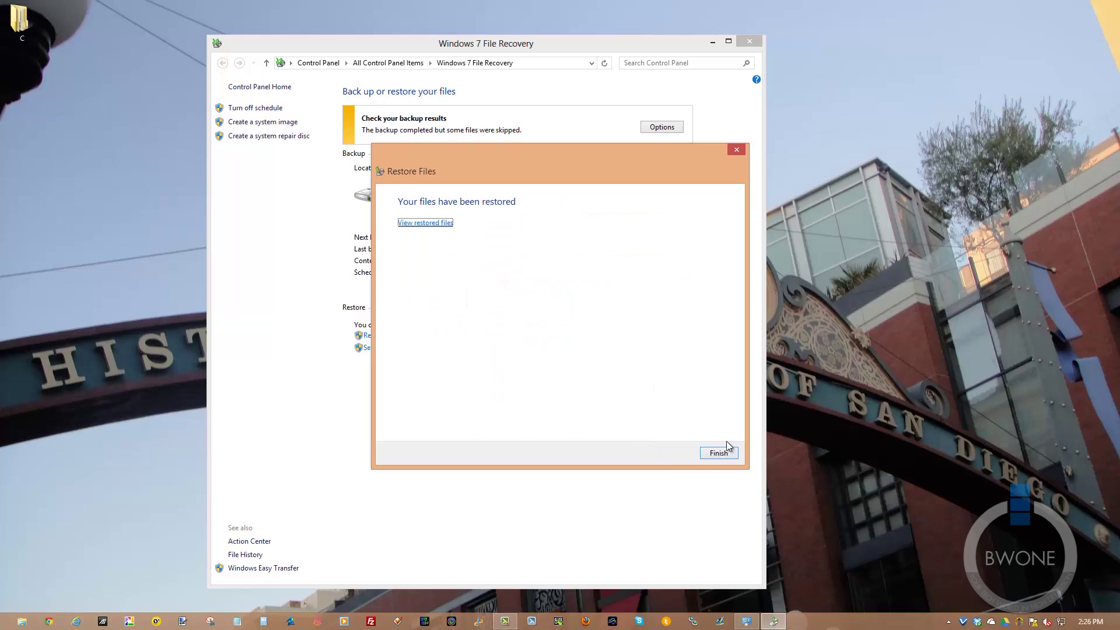
pyautogui.click(719, 455)
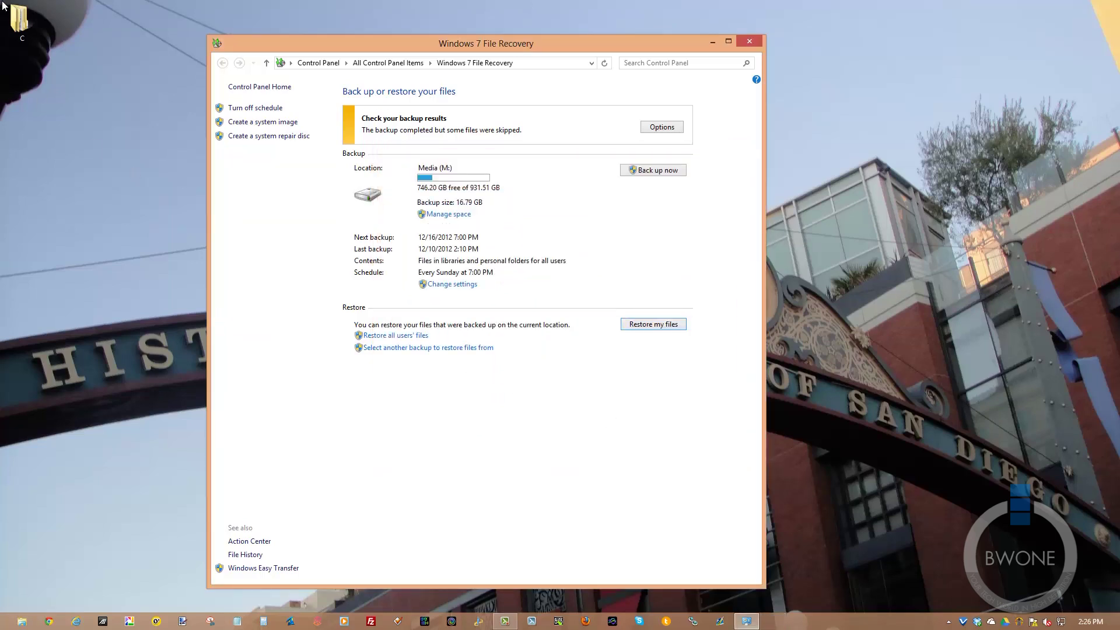
pyautogui.doubleClick(26, 23)
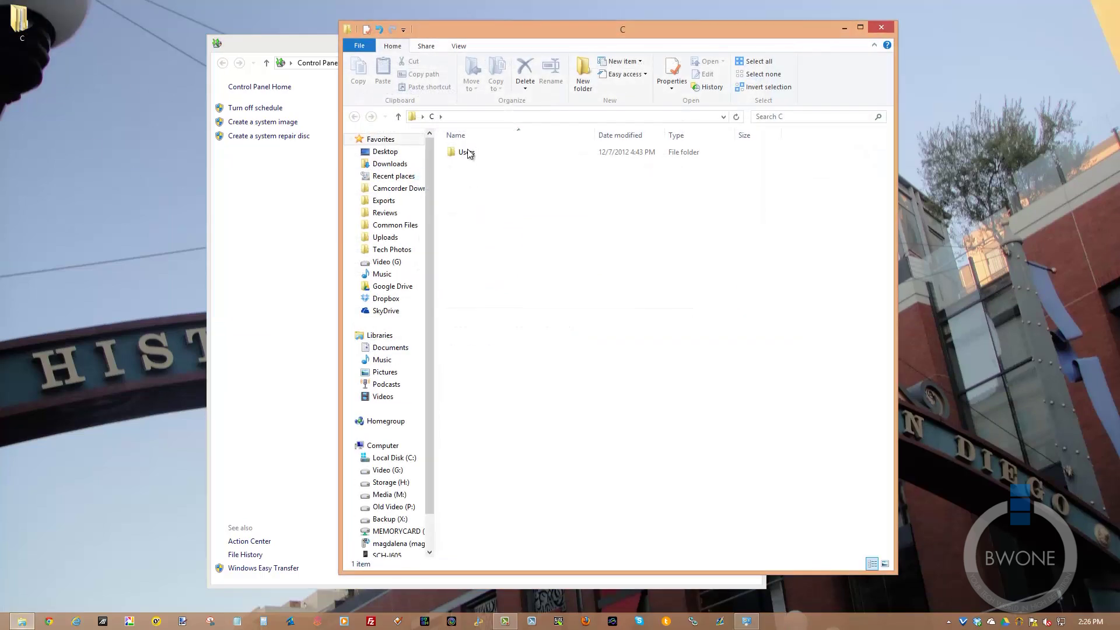
pyautogui.doubleClick(470, 151)
pyautogui.doubleClick(470, 152)
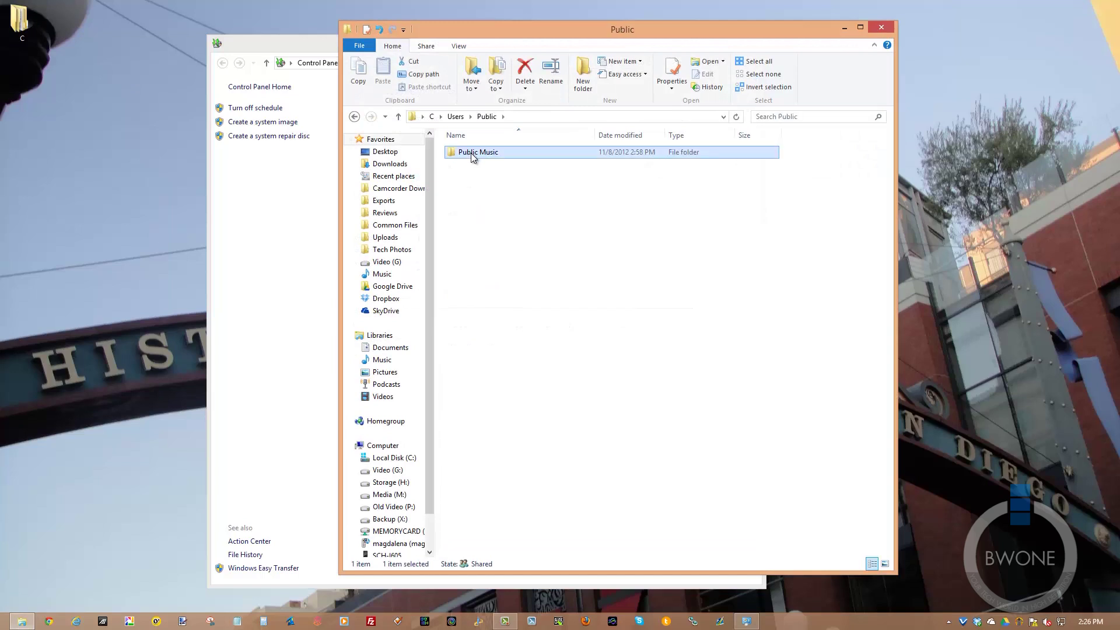
pyautogui.doubleClick(471, 153)
pyautogui.doubleClick(471, 153)
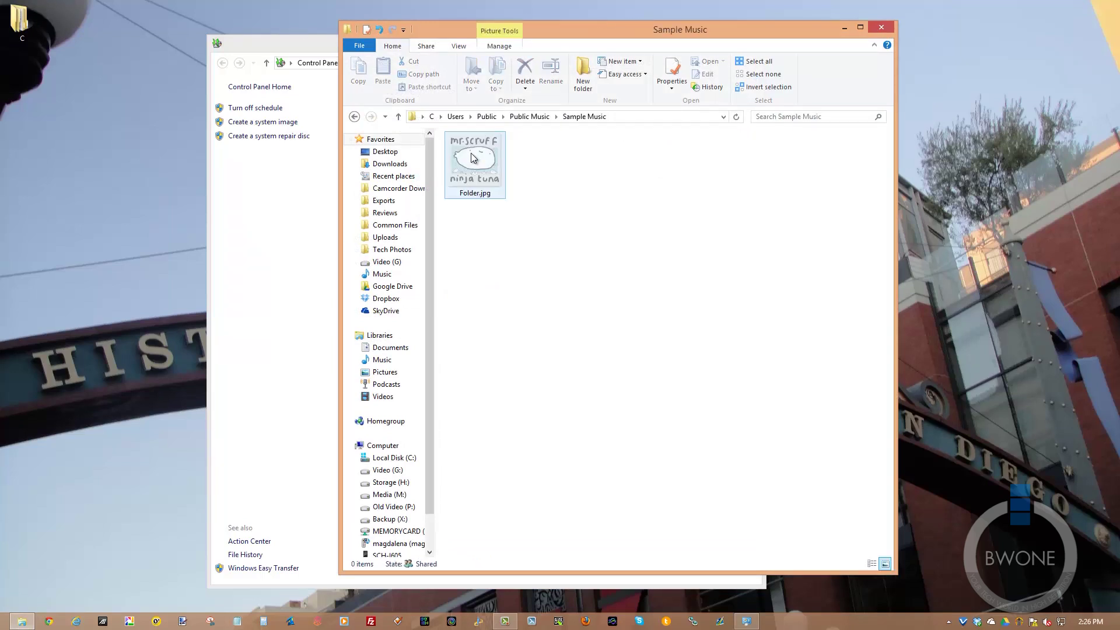
pyautogui.click(881, 27)
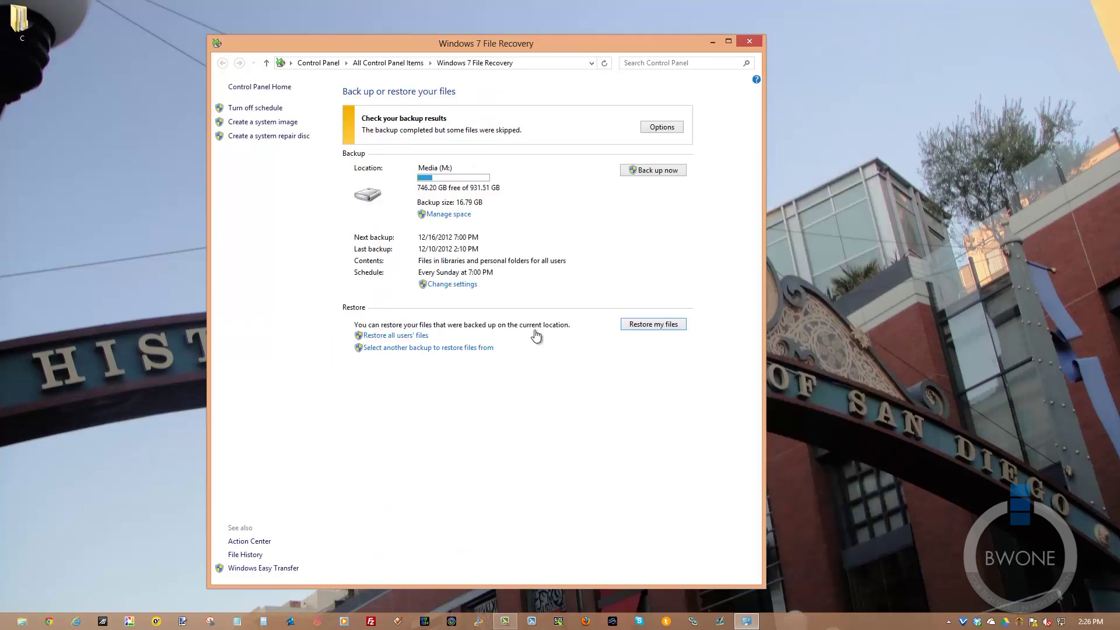